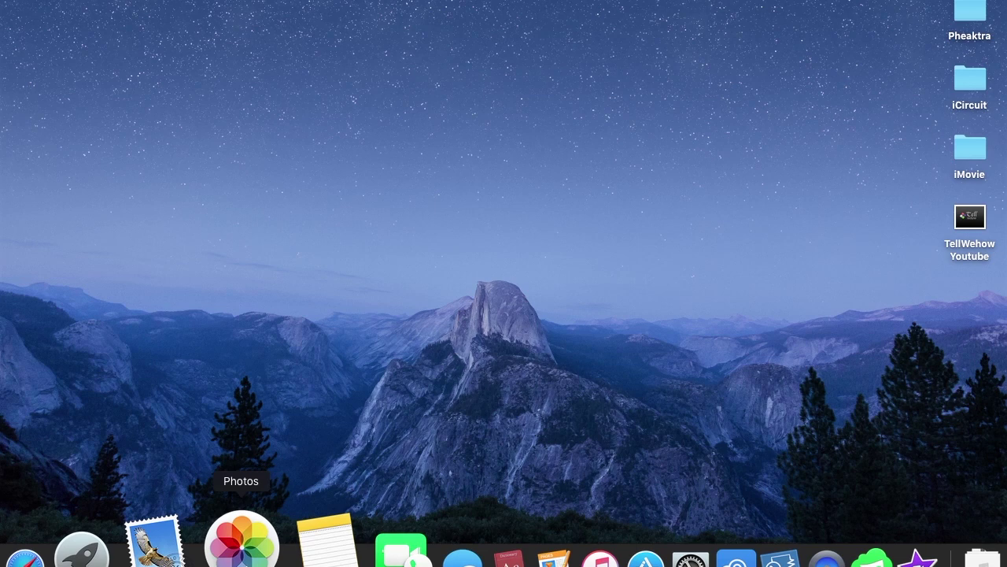
# Open a new Finder window on All My Files with Cmd+N, leaving the desktop menu unused
pyautogui.rightClick(391, 179)
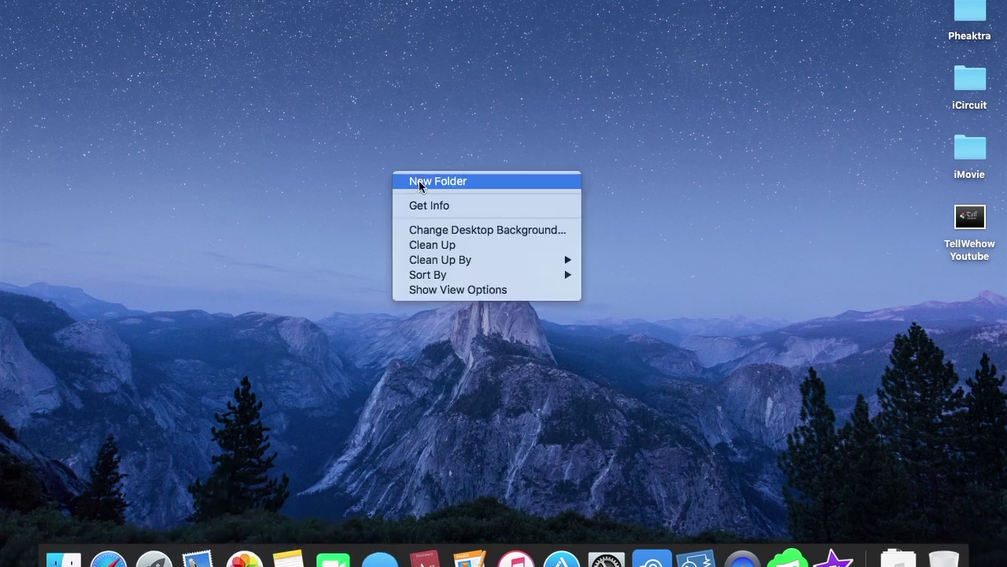
pyautogui.click(457, 104)
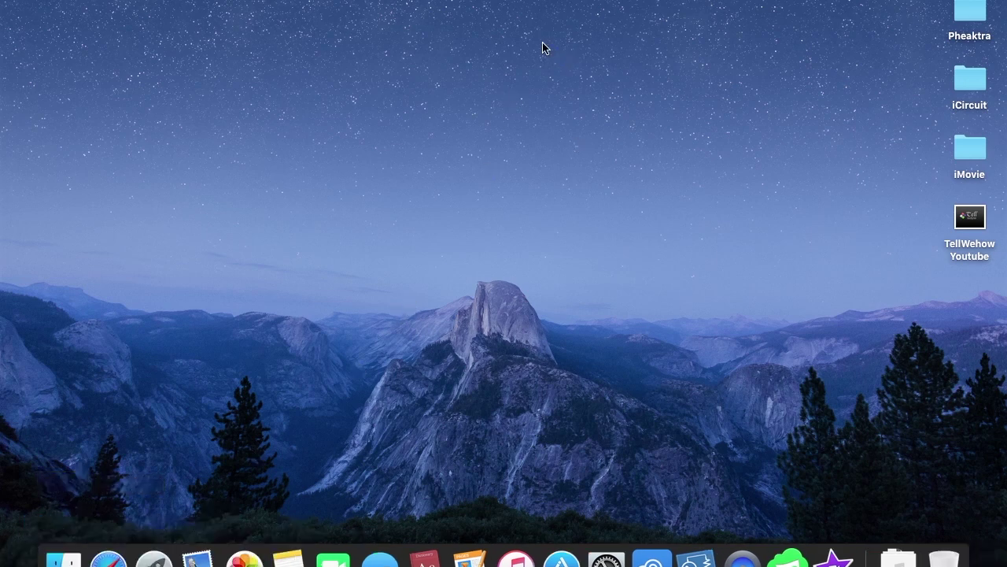
pyautogui.press('super+n')
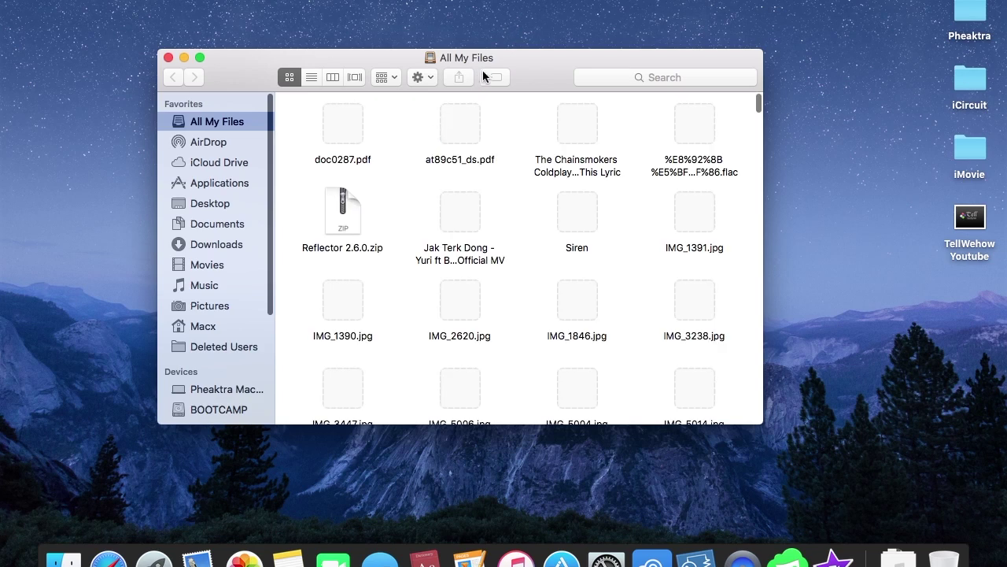
# Move the Finder window down and right, then open Pictures from the Favorites sidebar
pyautogui.moveTo(472, 44); pyautogui.dragTo(553, 120)
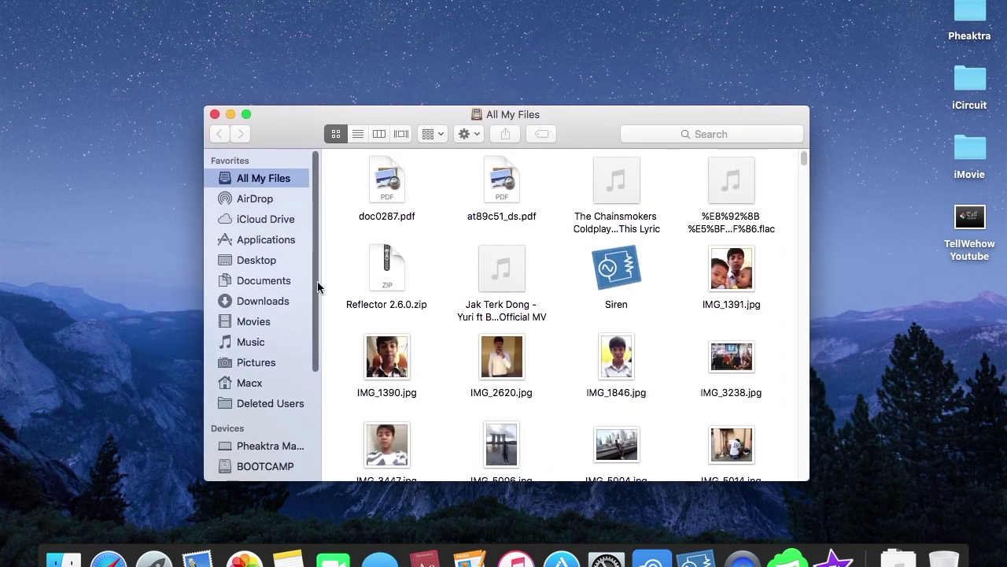
pyautogui.scroll(-2, 317, 292)
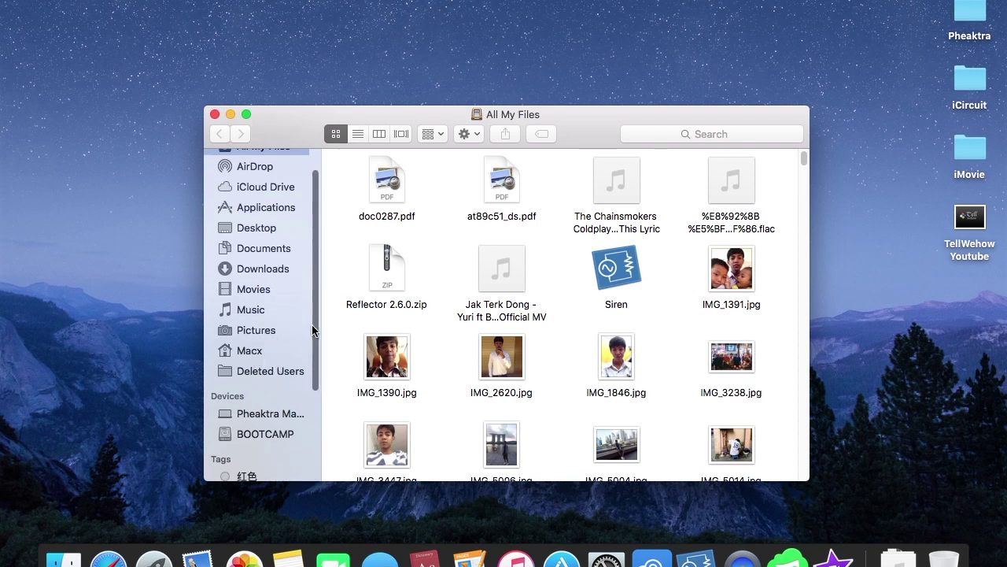
pyautogui.moveTo(313, 326)
pyautogui.mouseDown()
pyautogui.moveTo(312, 277)
pyautogui.moveTo(319, 334)
pyautogui.mouseUp()
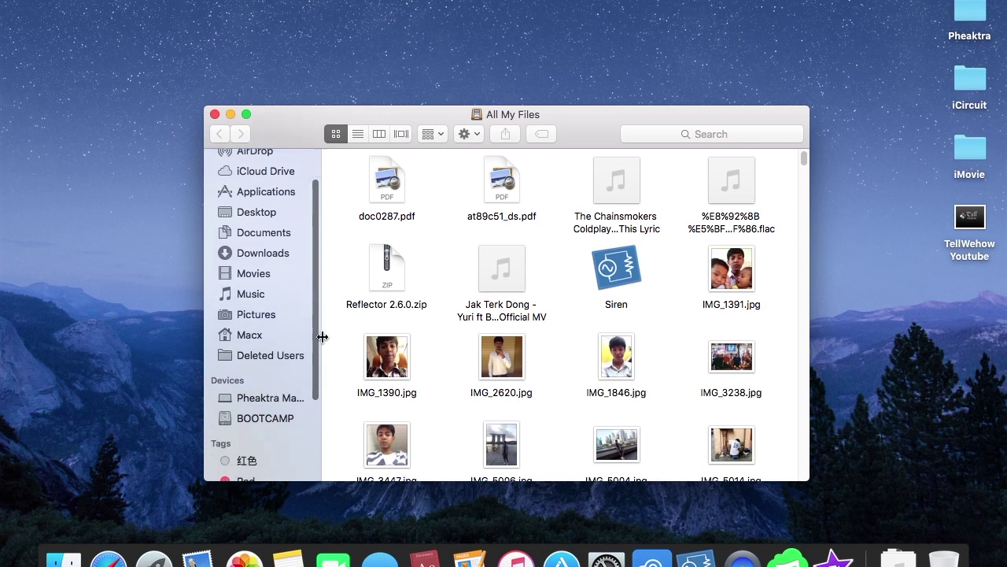
pyautogui.click(261, 319)
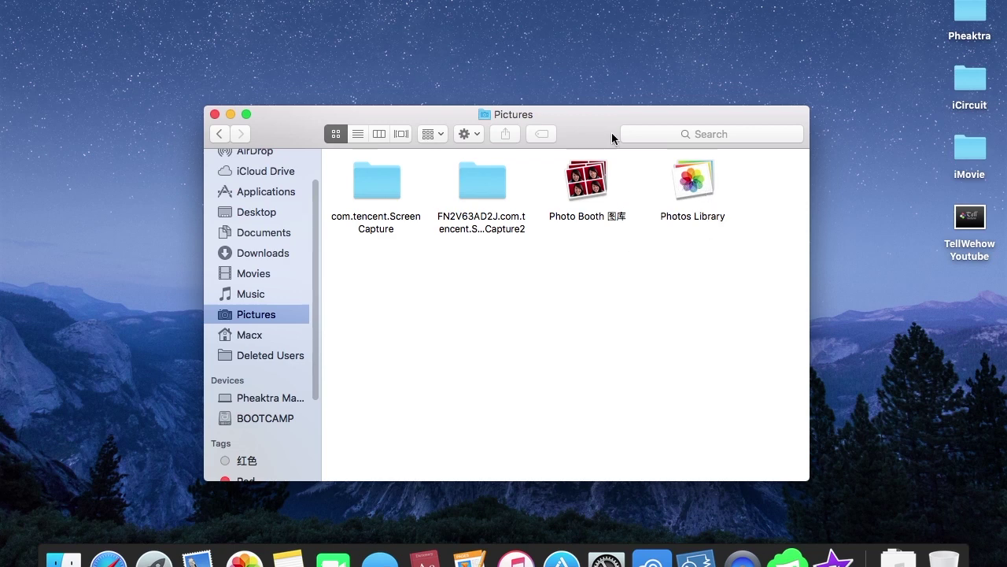
# Show Photos Library's package contents and open its Masters folder with 2016 and 2017
pyautogui.click(692, 183)
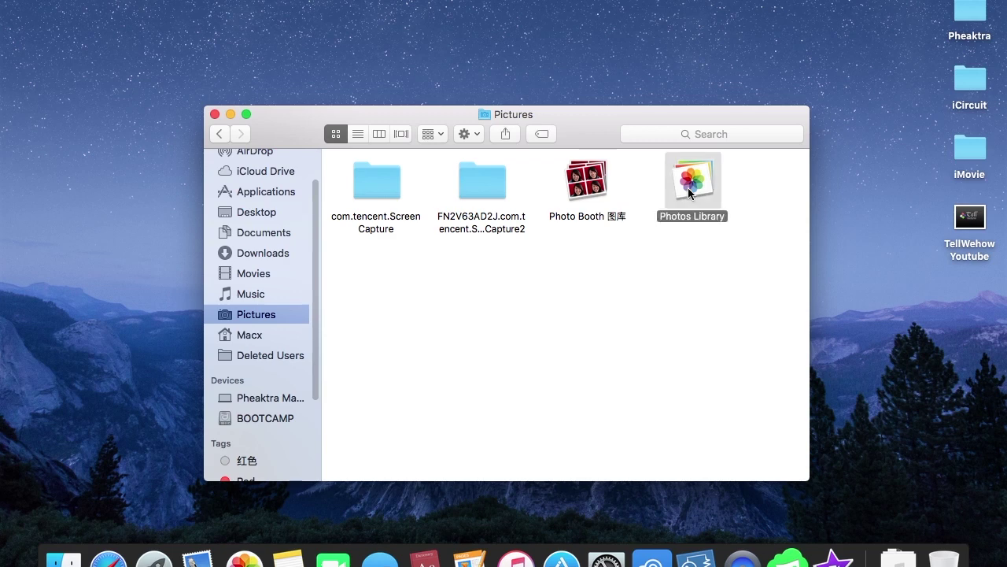
pyautogui.rightClick(688, 187)
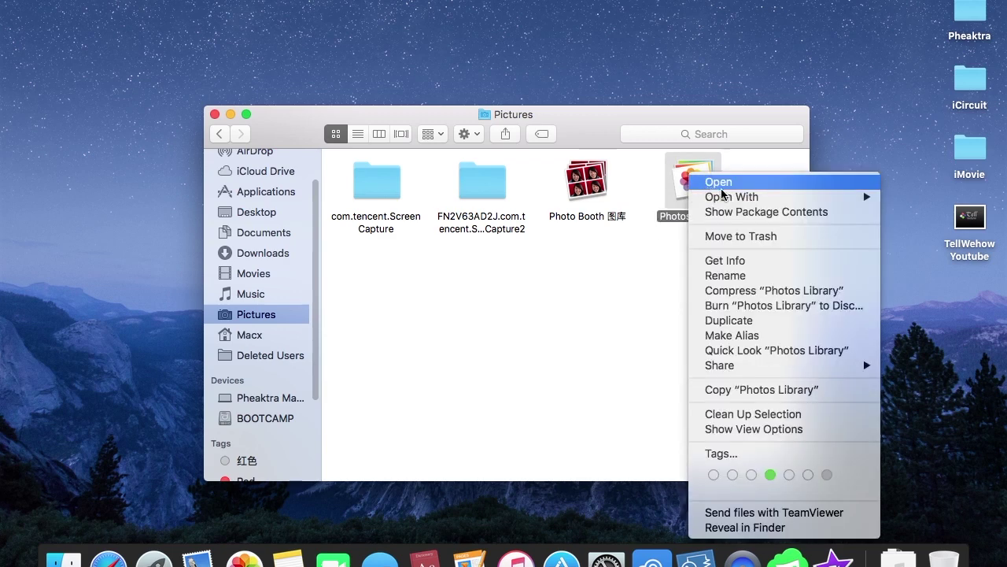
pyautogui.moveTo(729, 205)
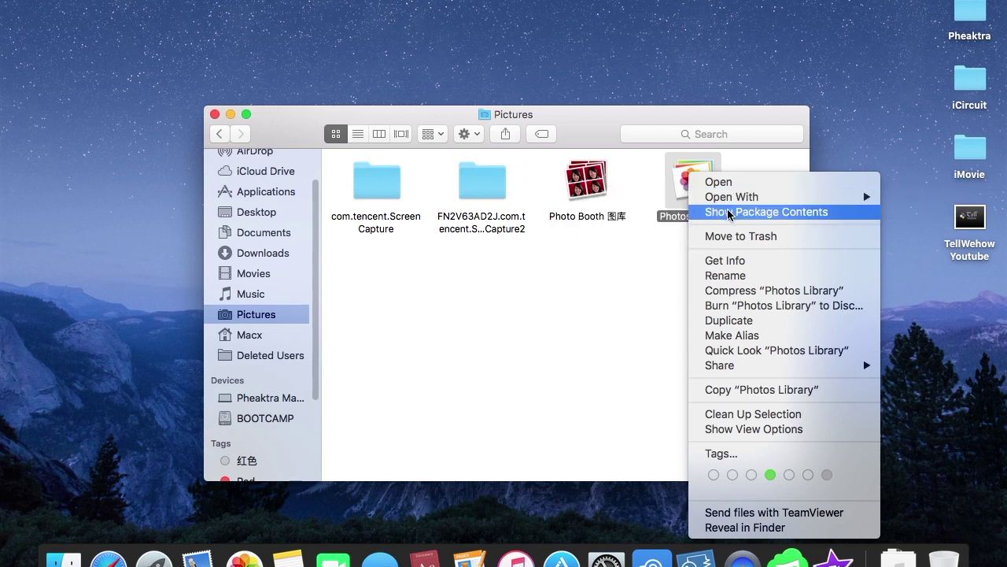
pyautogui.click(729, 213)
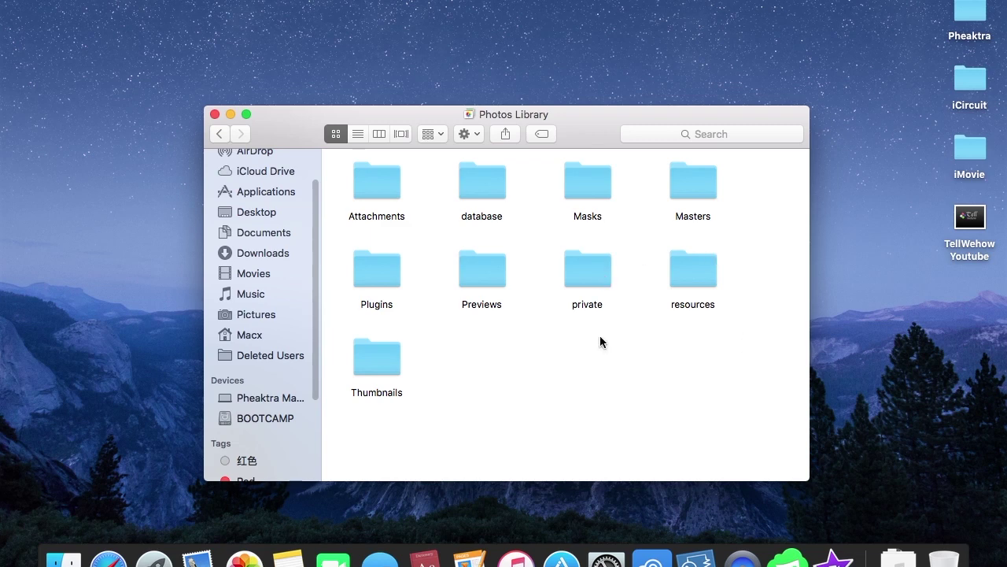
pyautogui.doubleClick(698, 189)
pyautogui.click(391, 197)
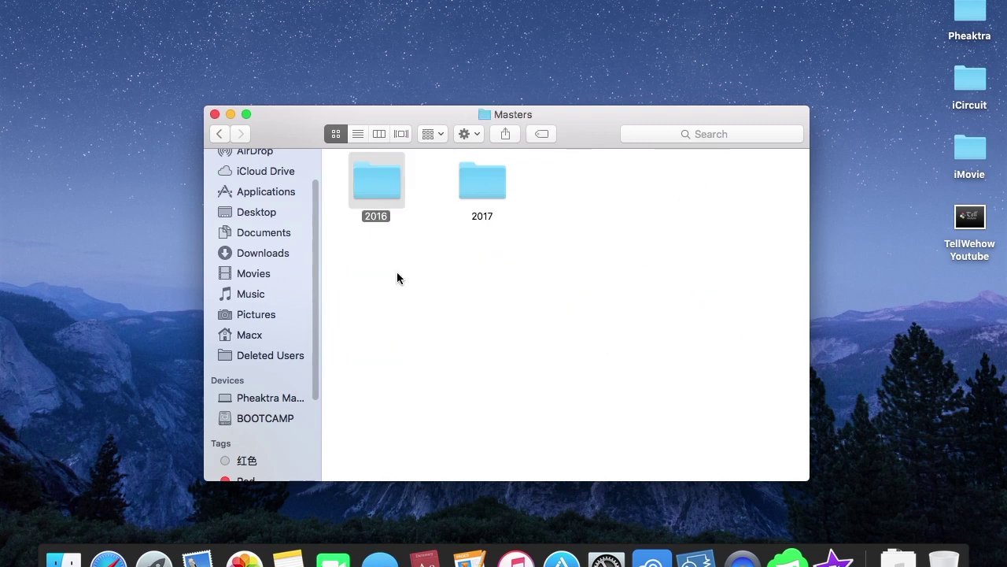
pyautogui.click(397, 277)
pyautogui.click(483, 197)
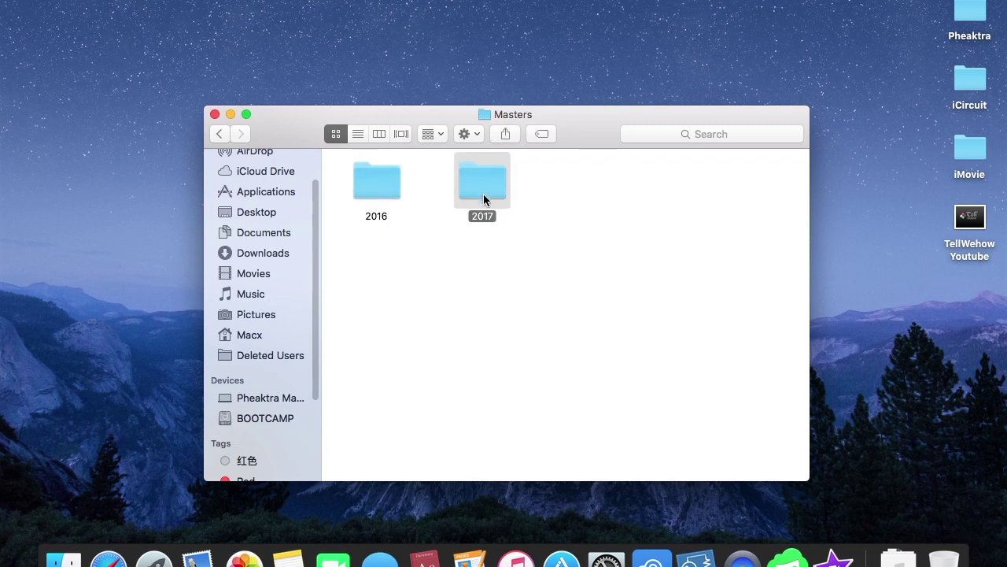
pyautogui.moveTo(354, 380); pyautogui.dragTo(540, 189)
pyautogui.moveTo(657, 389); pyautogui.dragTo(381, 180)
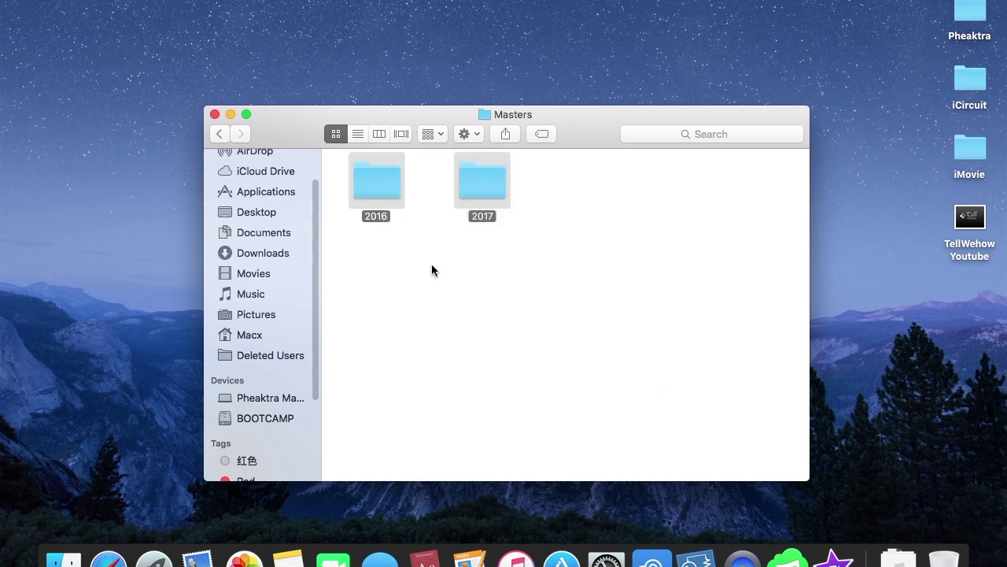
pyautogui.click(367, 390)
pyautogui.click(384, 197)
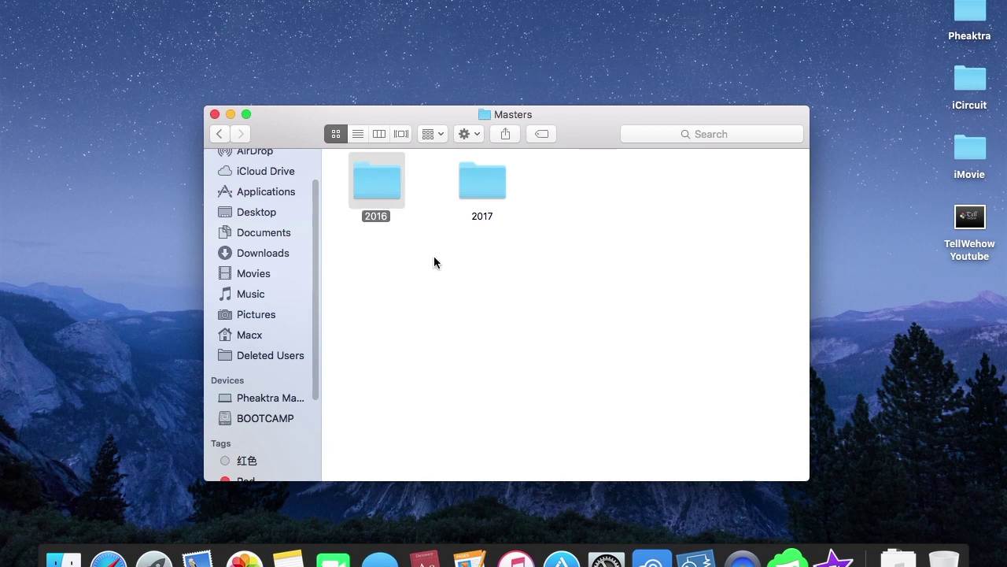
pyautogui.click(485, 204)
pyautogui.click(487, 177)
pyautogui.click(490, 311)
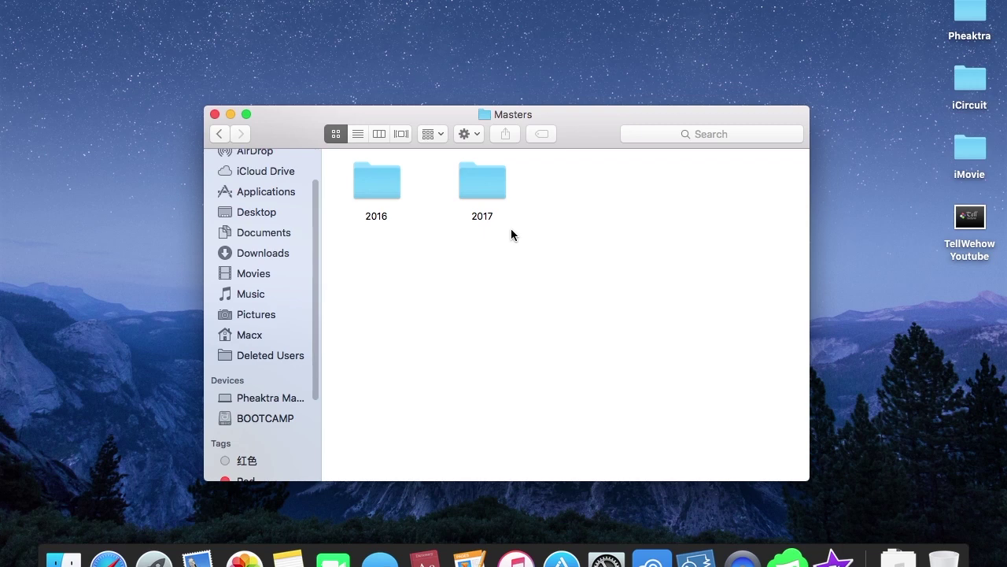
pyautogui.click(226, 135)
pyautogui.click(696, 182)
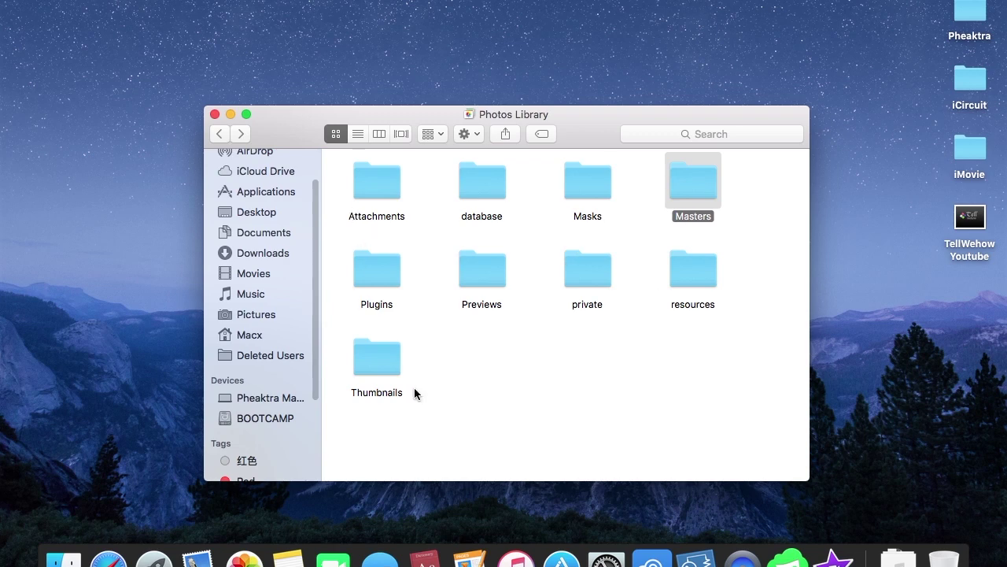
pyautogui.click(221, 133)
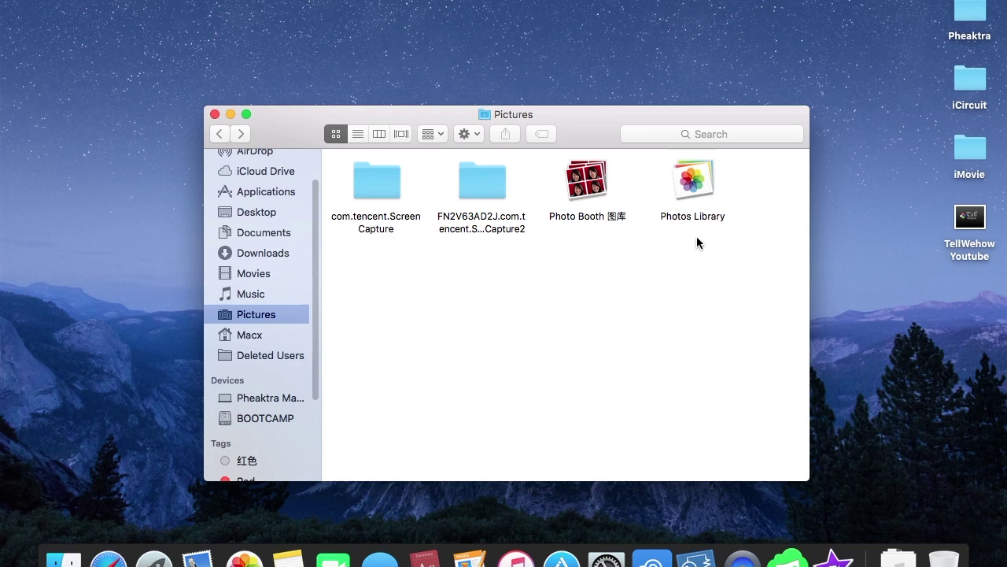
pyautogui.click(694, 185)
pyautogui.moveTo(694, 185); pyautogui.dragTo(504, 345)
pyautogui.click(655, 350)
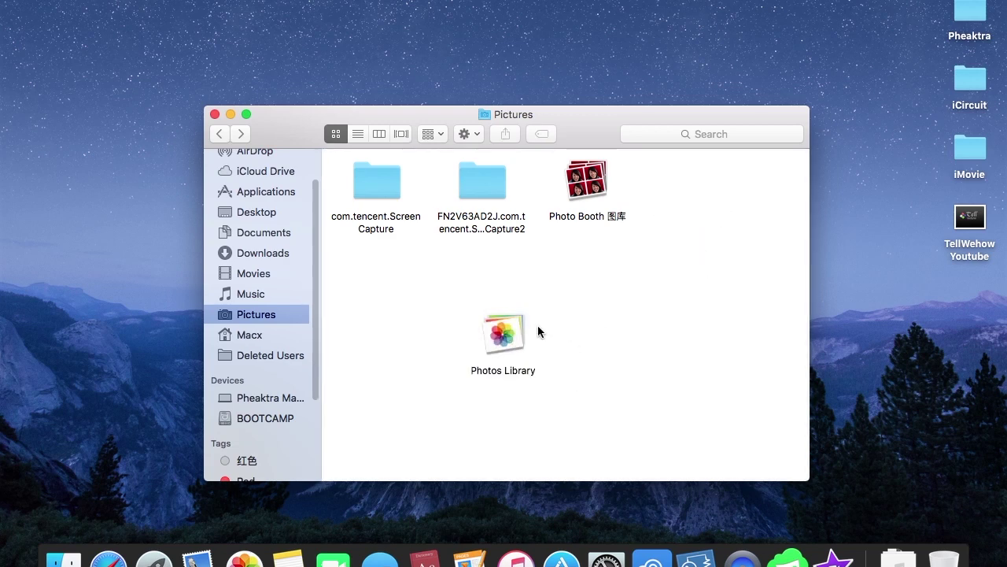
pyautogui.moveTo(500, 338); pyautogui.dragTo(701, 192)
pyautogui.click(670, 263)
pyautogui.click(665, 336)
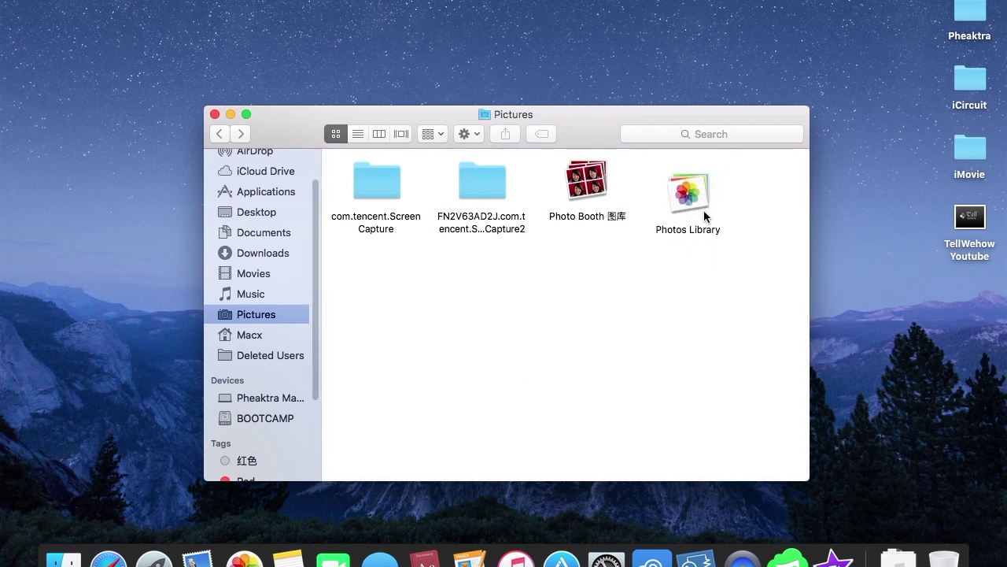
pyautogui.moveTo(688, 382); pyautogui.dragTo(683, 257)
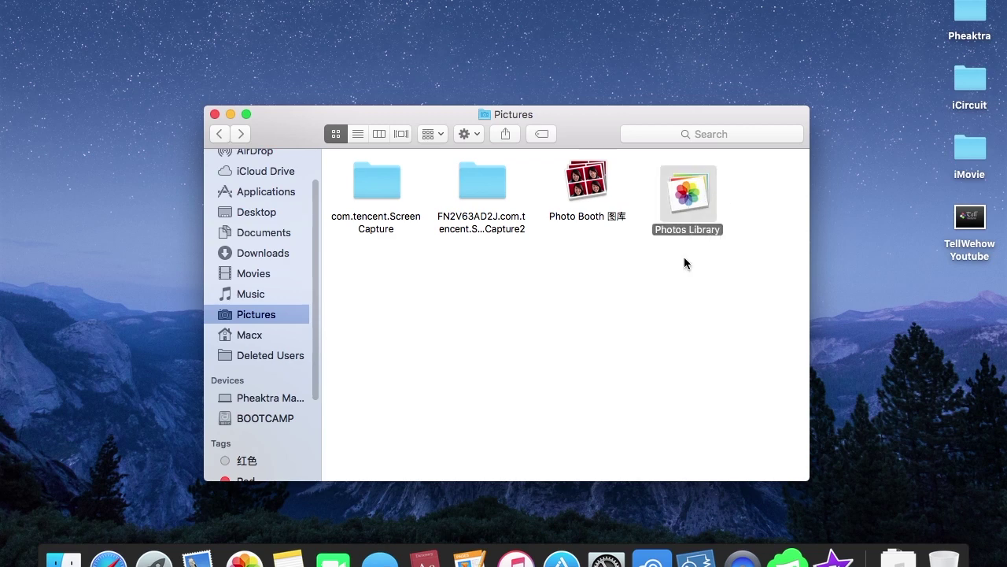
pyautogui.click(683, 271)
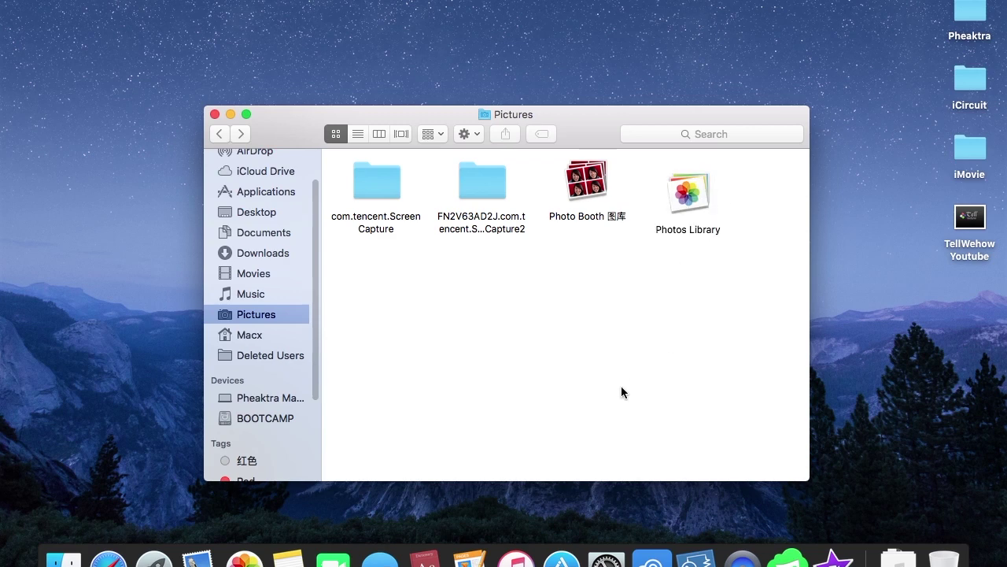
pyautogui.moveTo(622, 389); pyautogui.dragTo(742, 201)
pyautogui.click(714, 271)
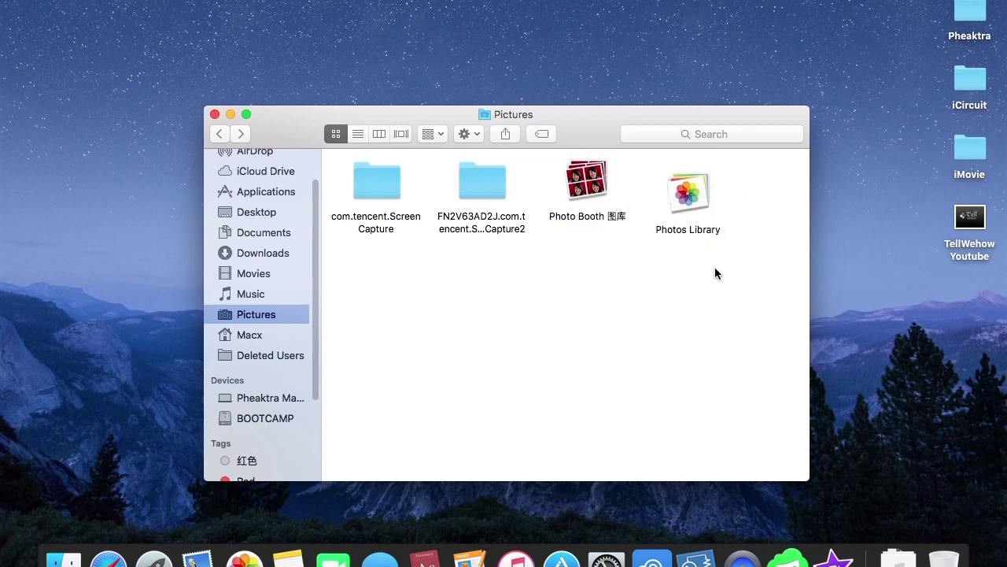
pyautogui.click(679, 199)
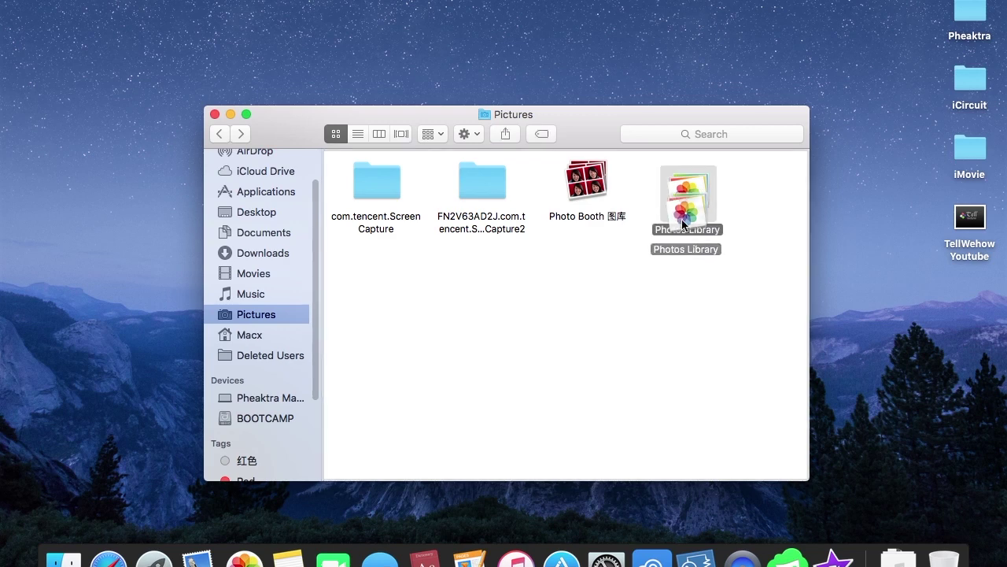
pyautogui.moveTo(682, 224); pyautogui.dragTo(684, 189)
pyautogui.click(684, 248)
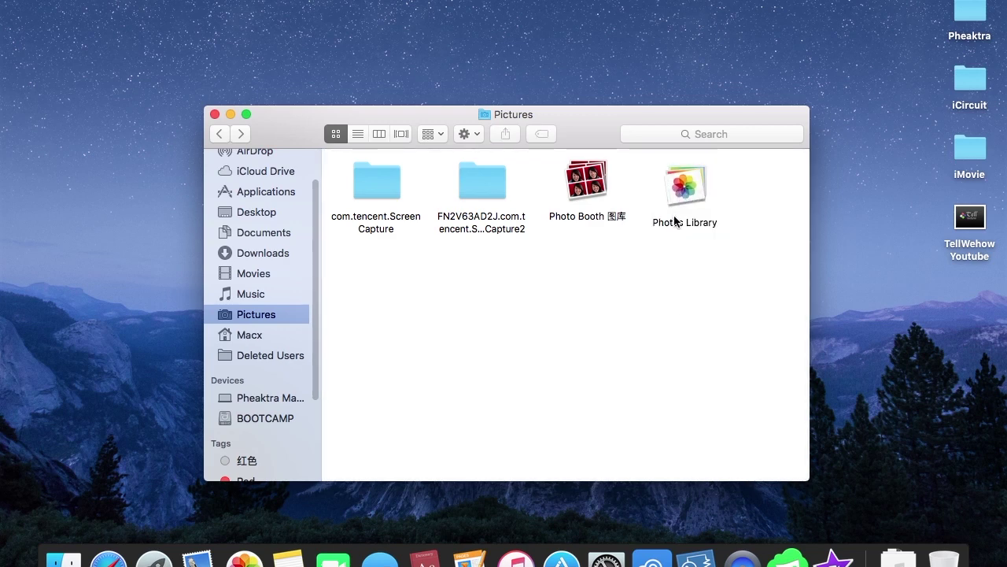
pyautogui.click(681, 197)
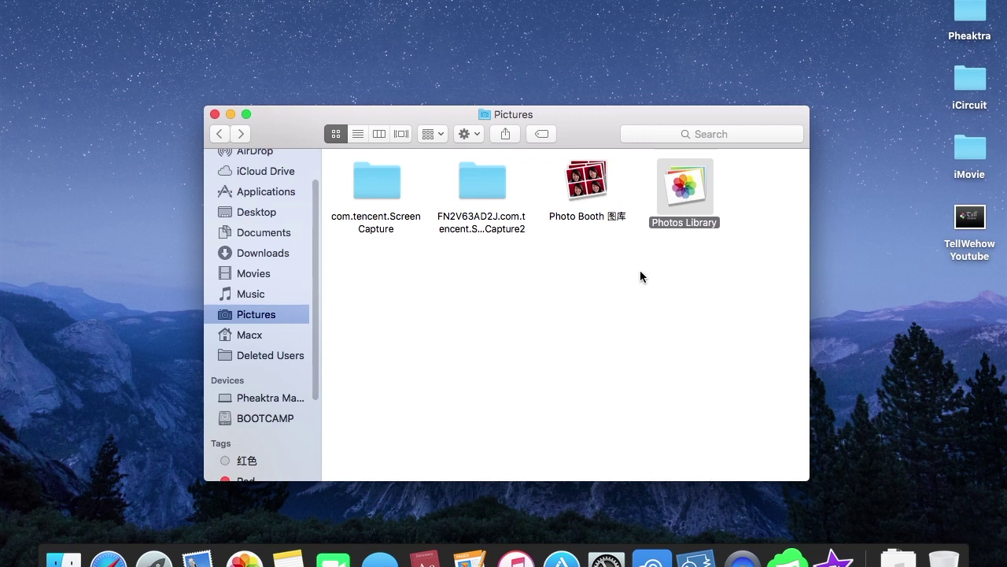
pyautogui.click(639, 270)
pyautogui.rightClick(684, 199)
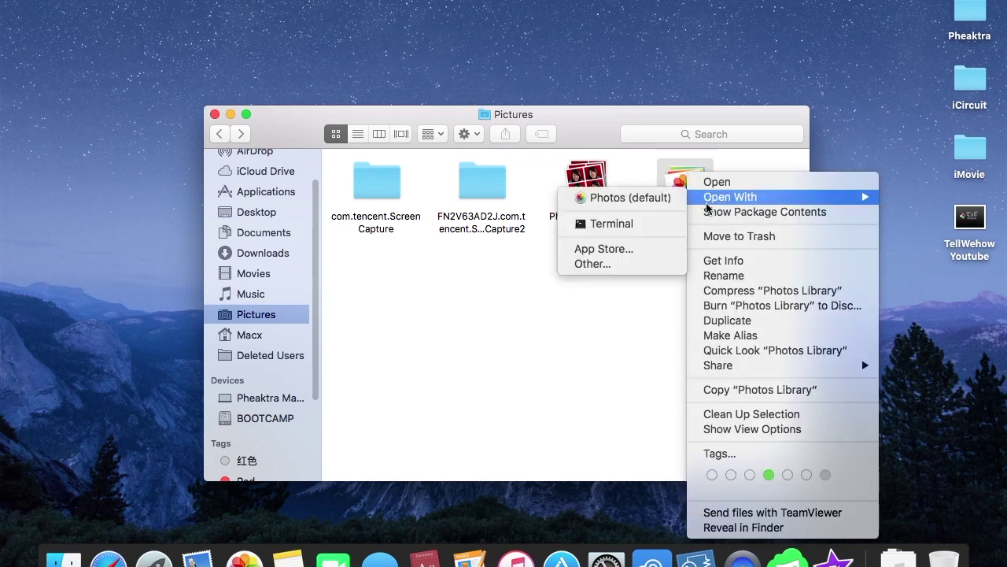
pyautogui.click(713, 210)
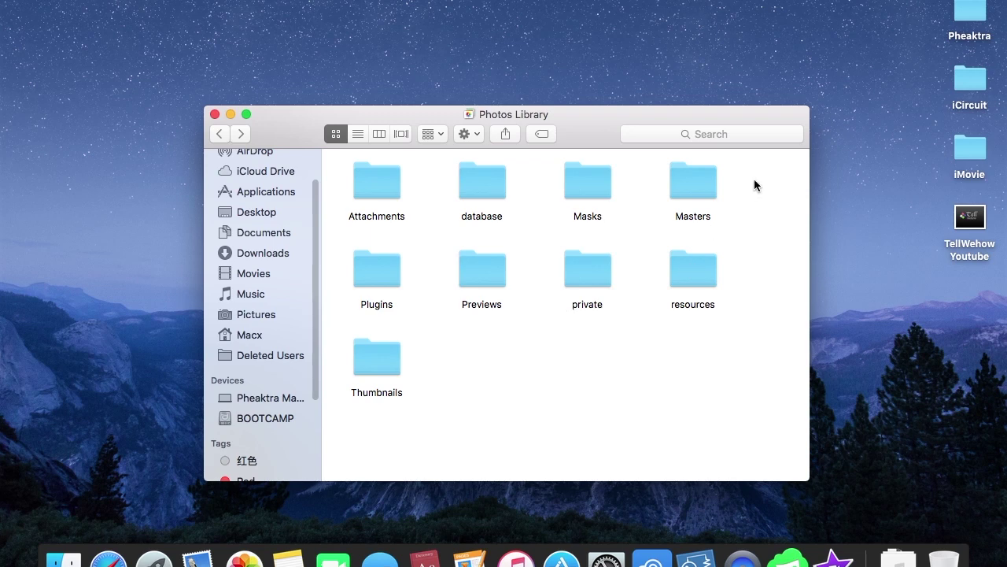
# Select and then deselect the Masters folder, then minimize the Photos Library Finder window
pyautogui.moveTo(692, 182); pyautogui.dragTo(708, 189)
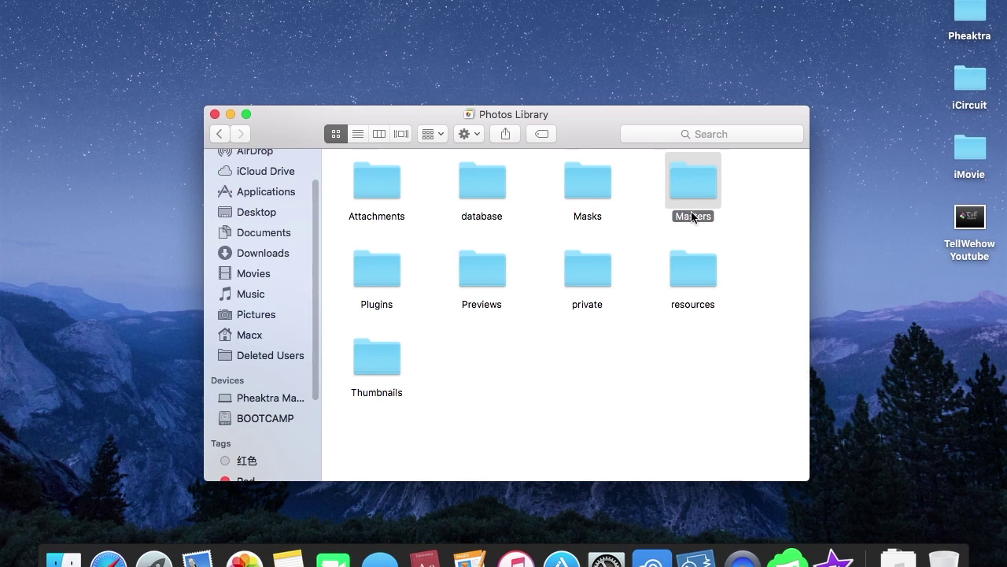
pyautogui.click(713, 229)
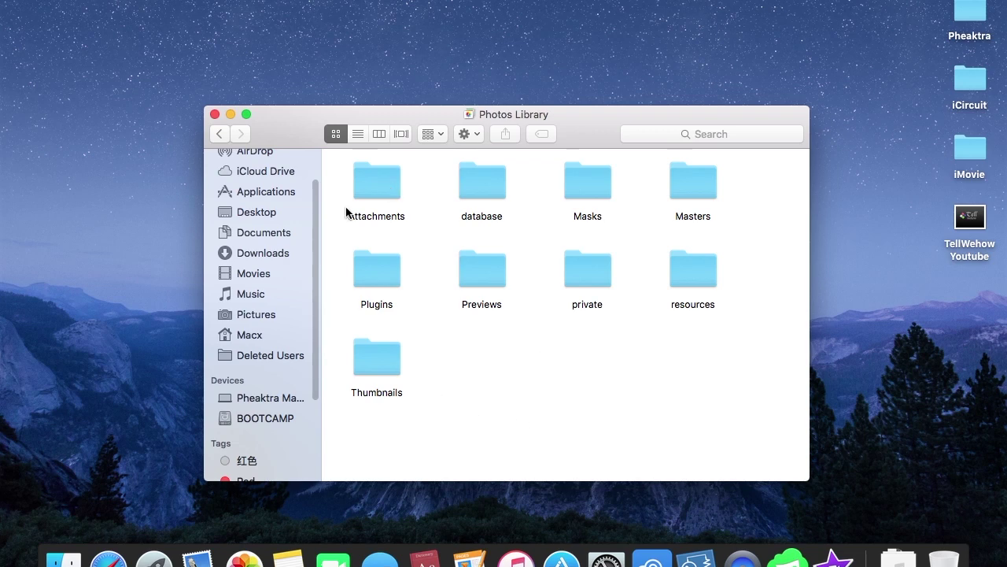
pyautogui.click(229, 115)
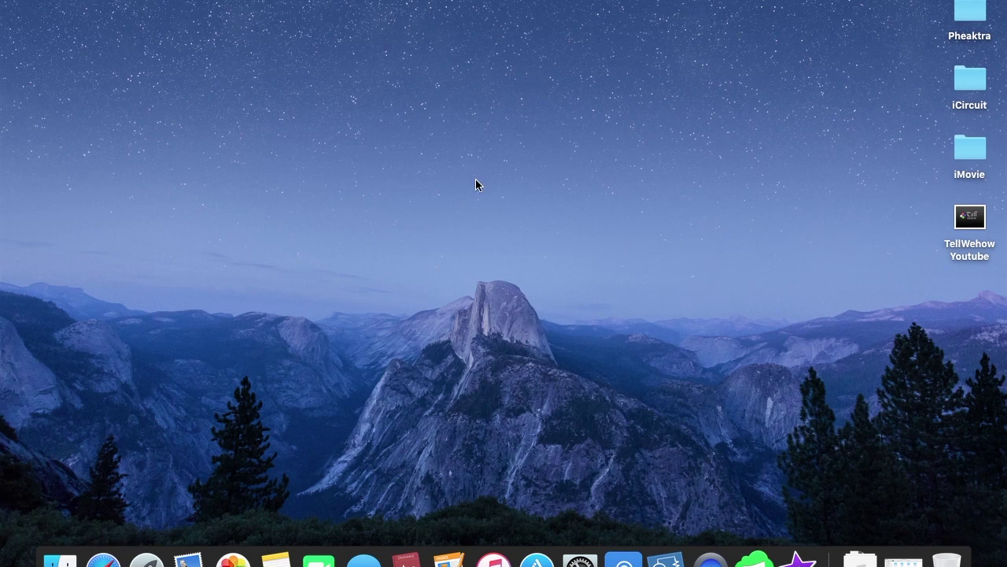